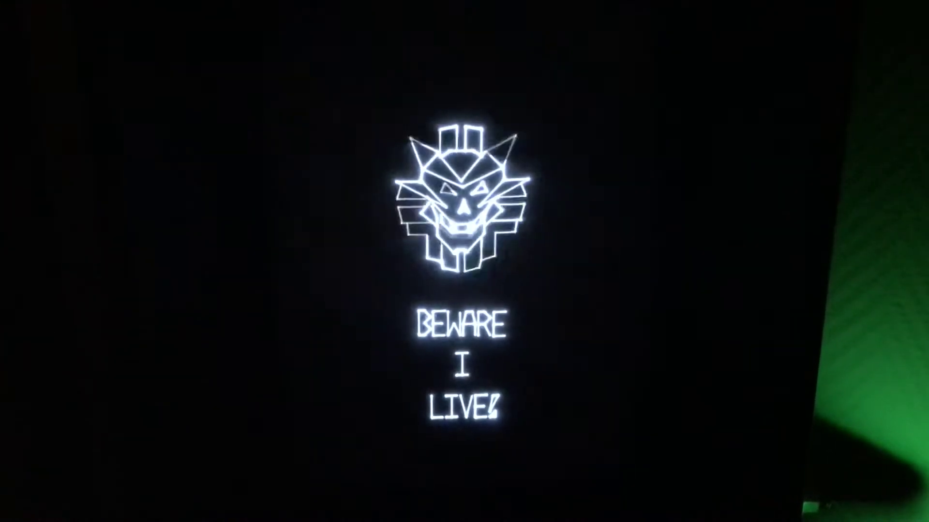
key("Right")
key("space")
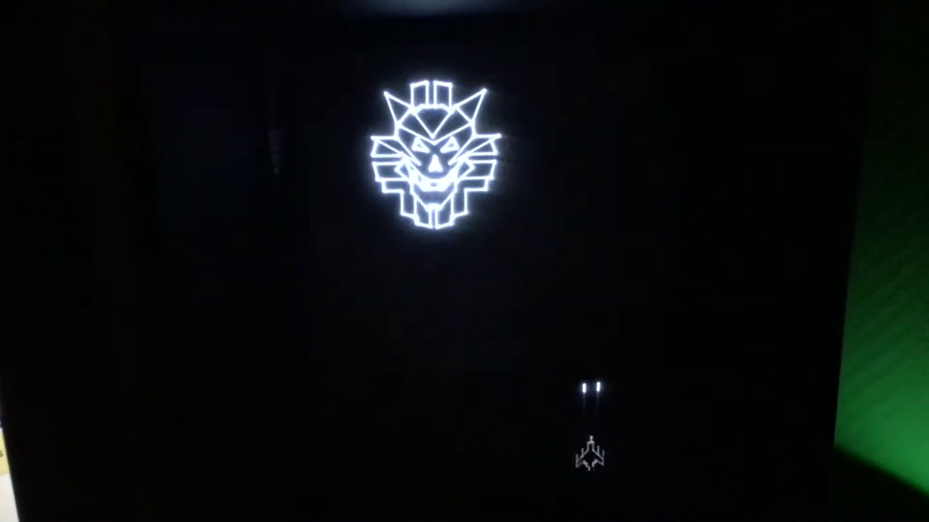
key("Left")
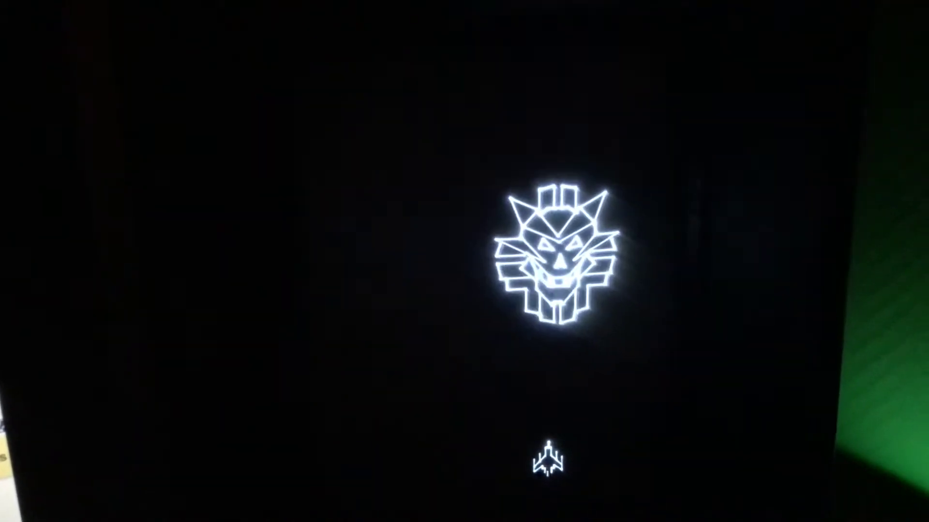
key("Right")
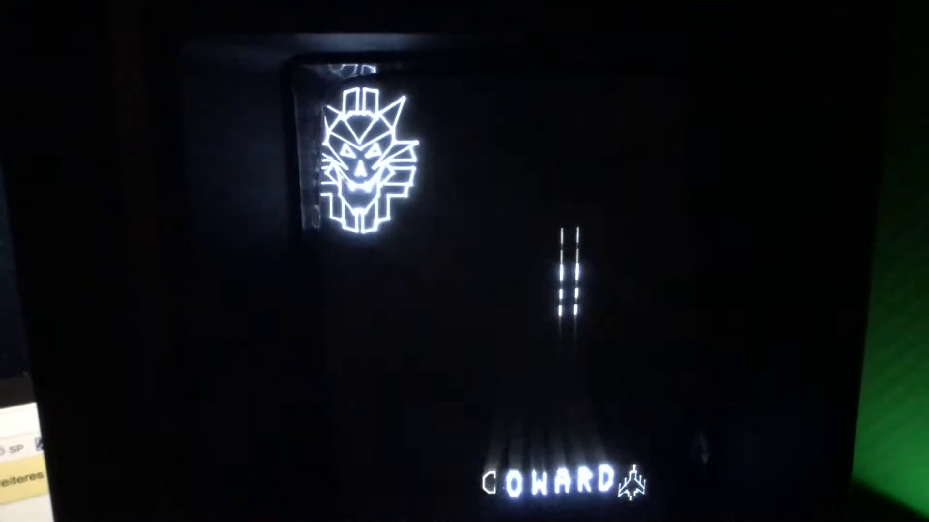
key("Left")
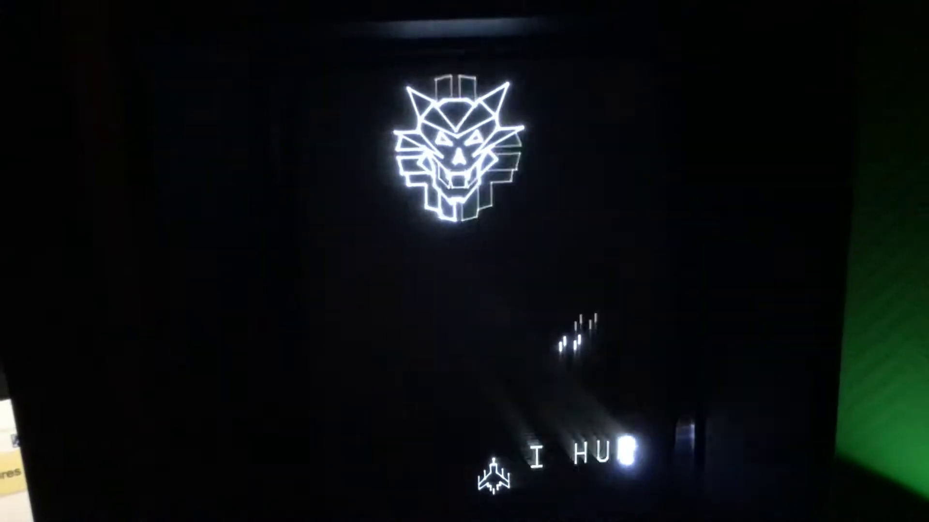
key("Left")
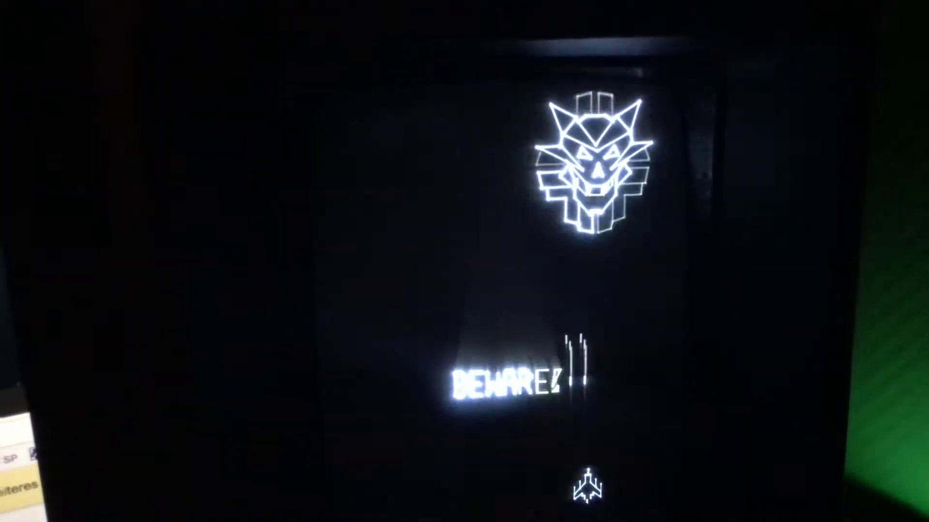